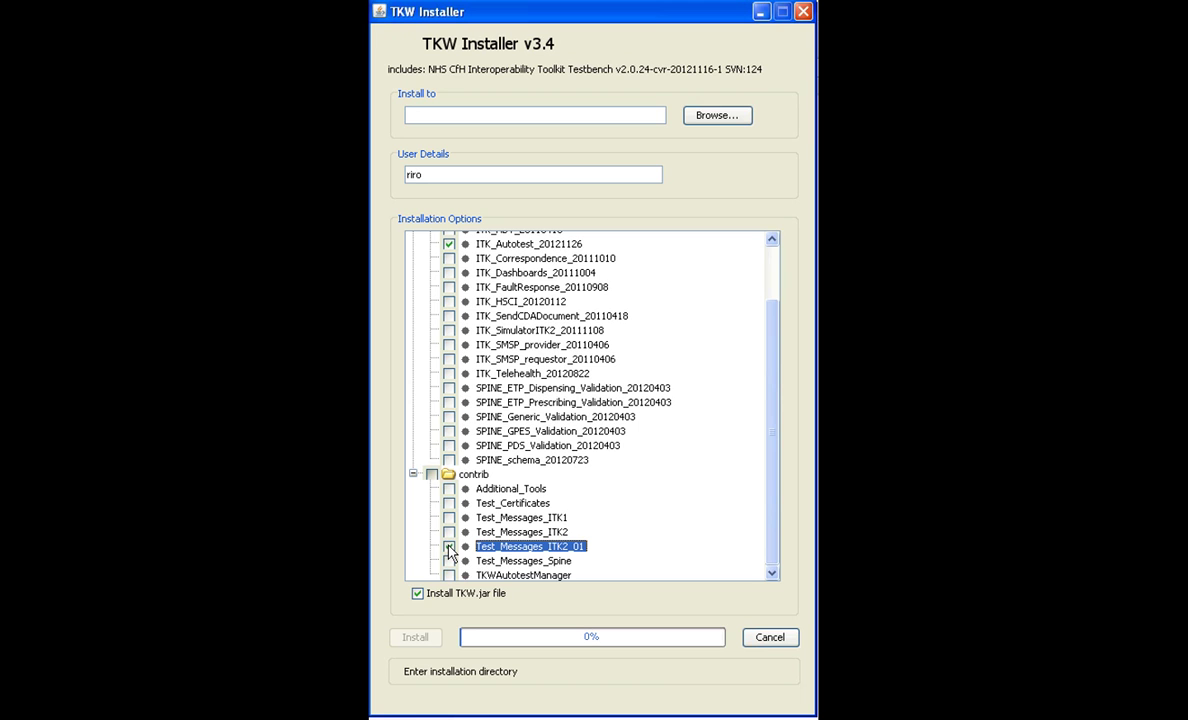
- Include the Test_Messages_ITK2_01 and TKWAutotestManager components from contrib in the installation options
click(449, 547)
click(449, 576)
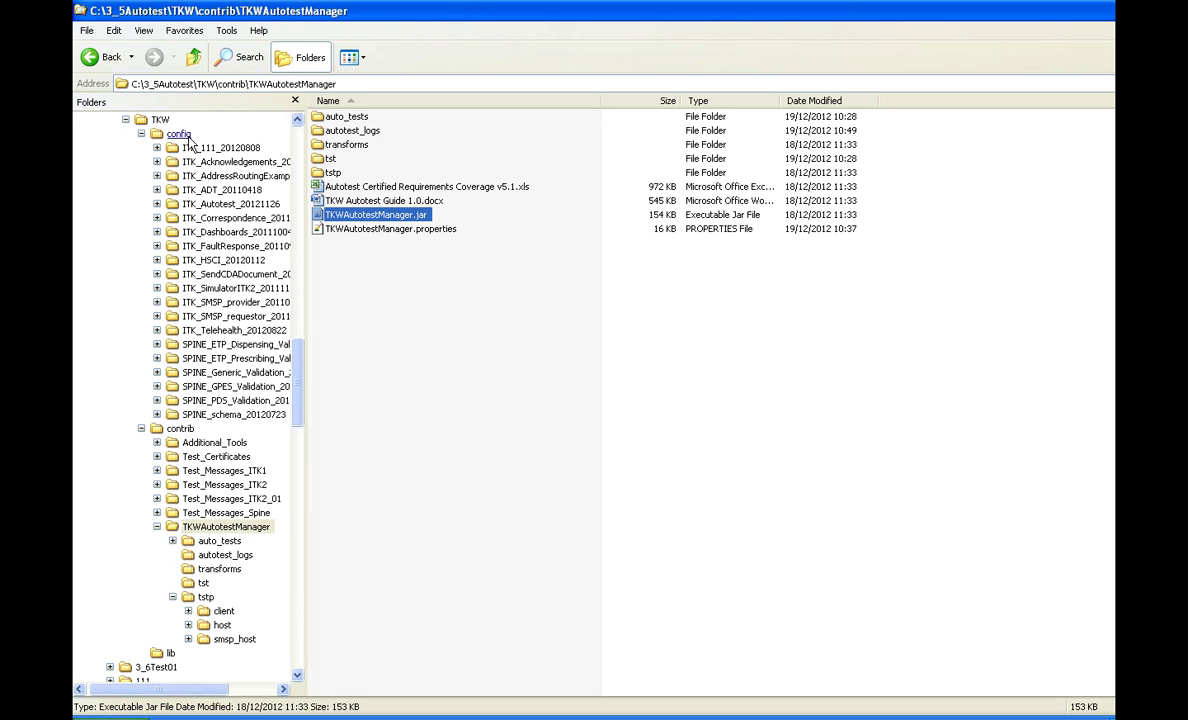
- Look through the auto_tests, autotest_logs, transforms, tstp and tst subfolders of TKWAutotestManager
click(362, 120)
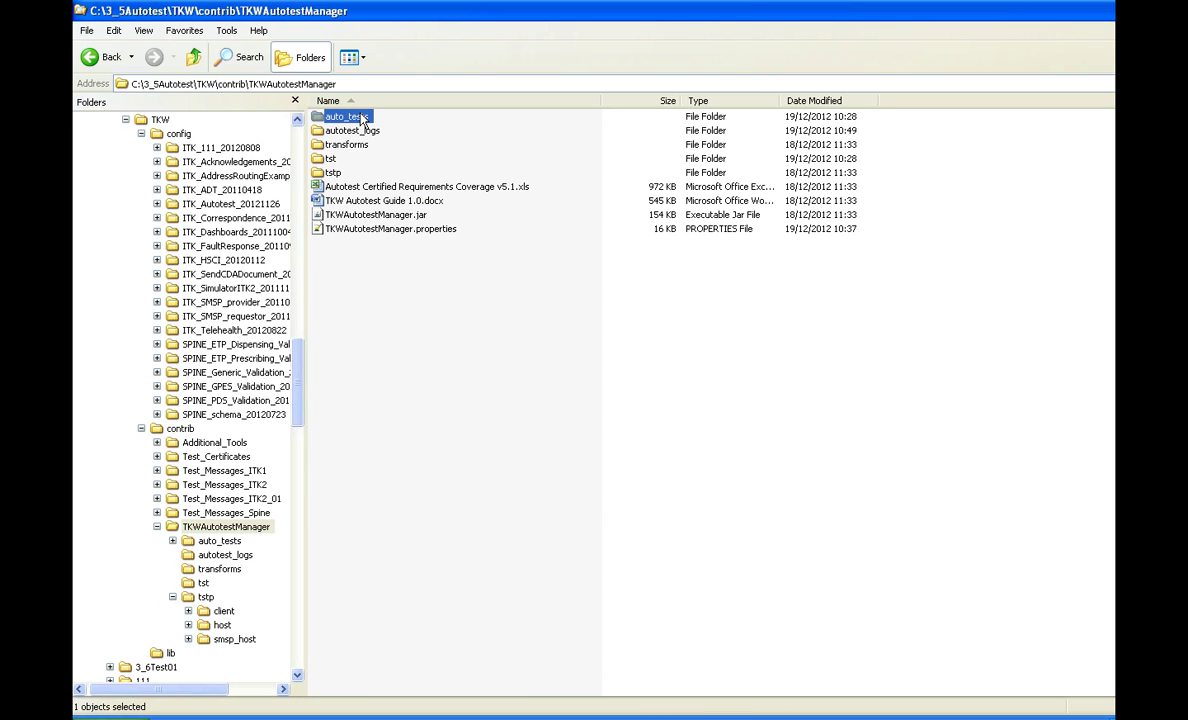
click(362, 118)
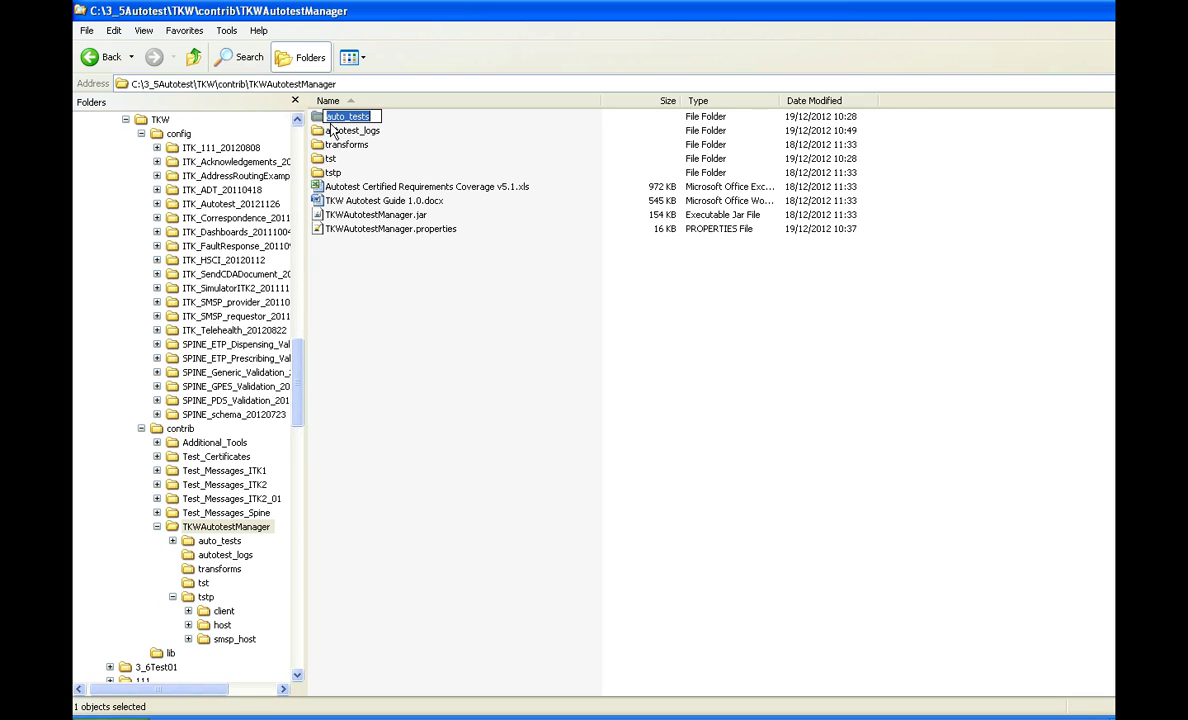
key(Escape)
double_click(320, 118)
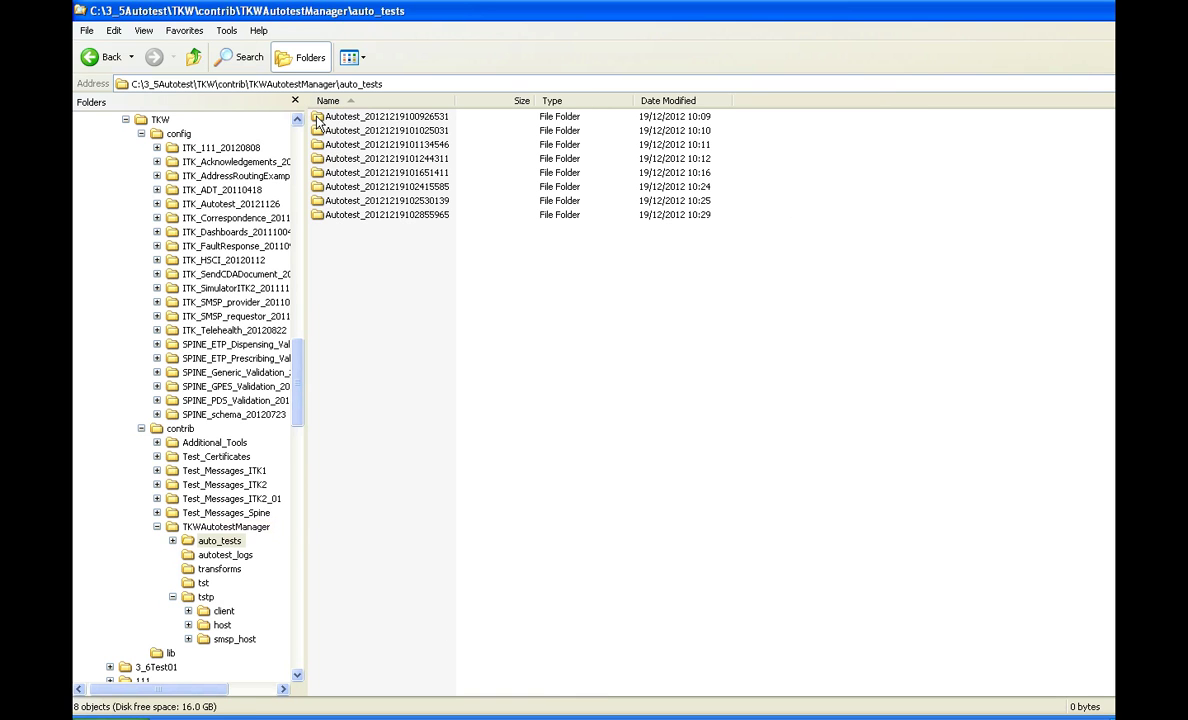
click(221, 556)
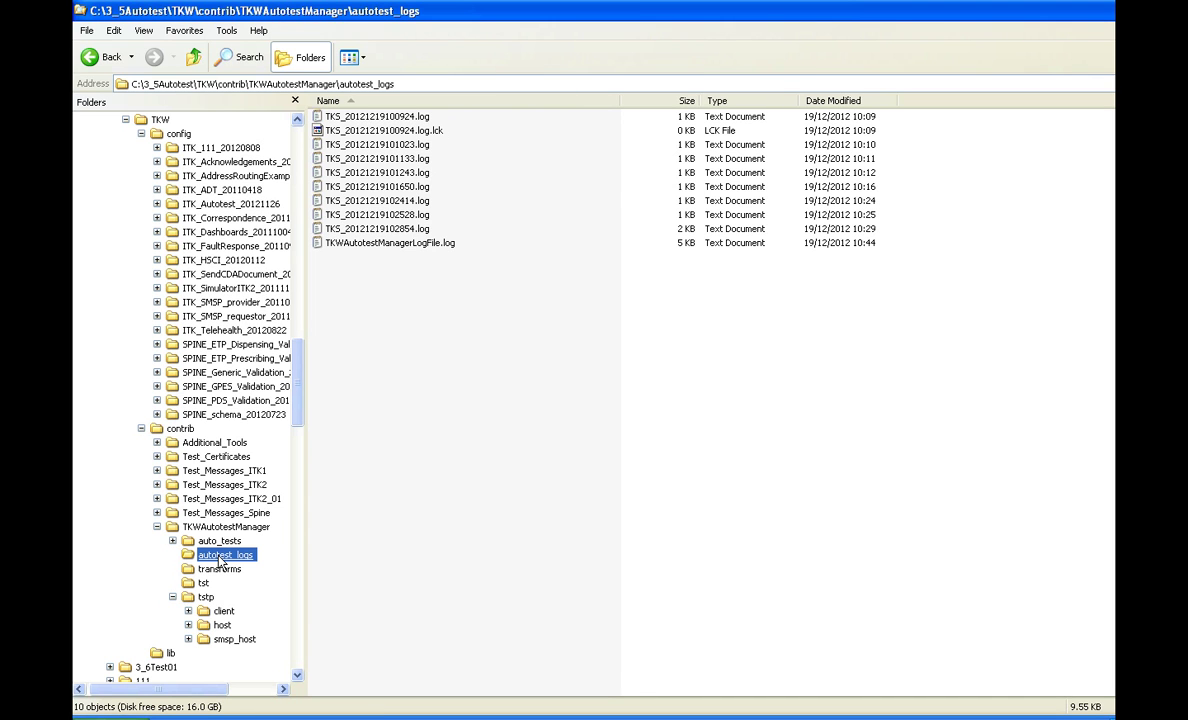
click(218, 568)
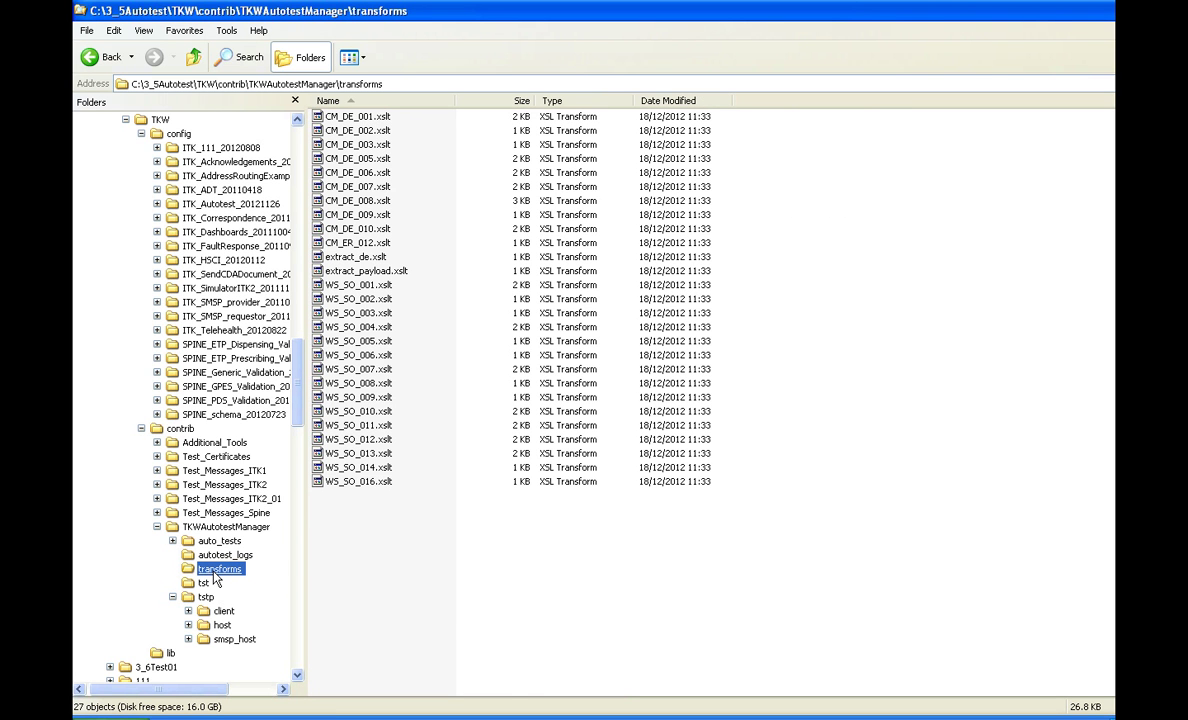
click(205, 597)
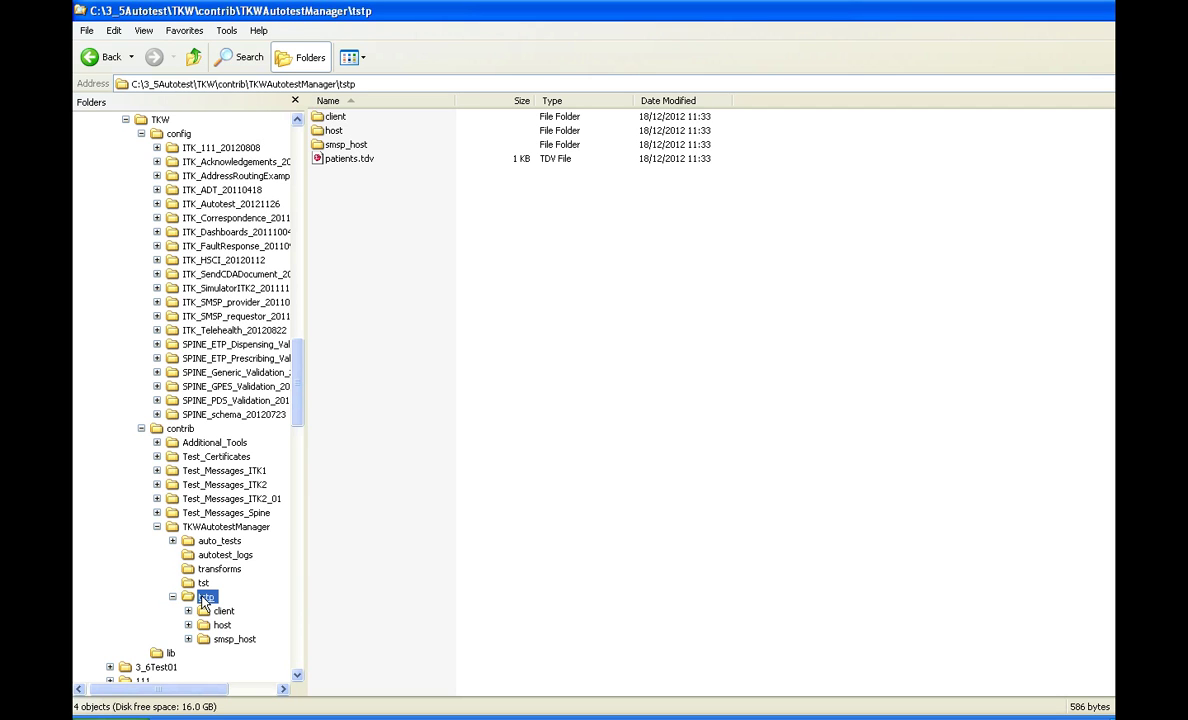
click(203, 585)
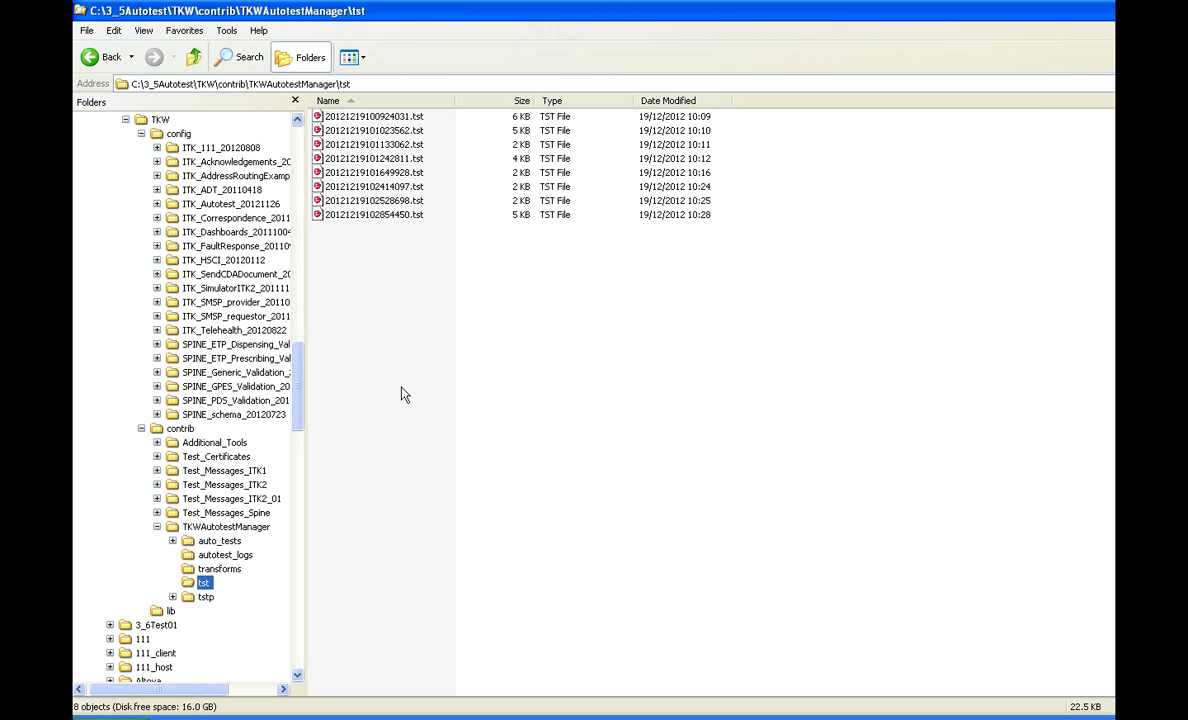
- Launch TKWAutotestManager.jar from the TKWAutotestManager folder and bring up its Run Tests page
click(249, 530)
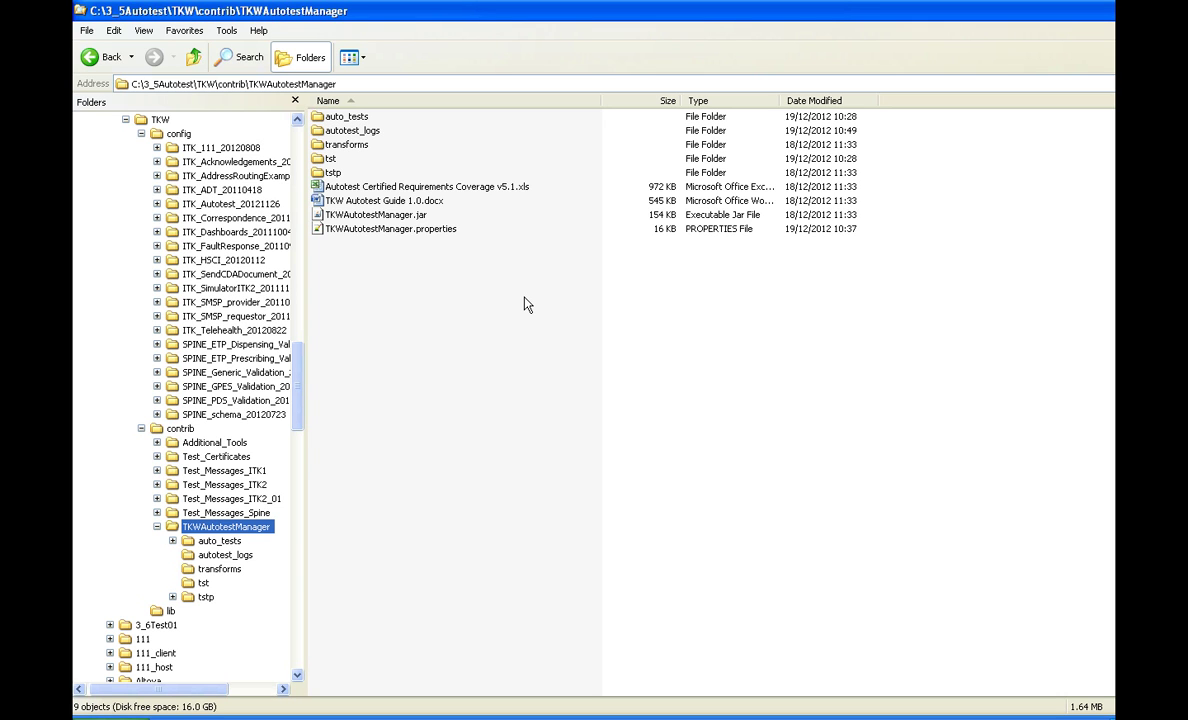
click(422, 222)
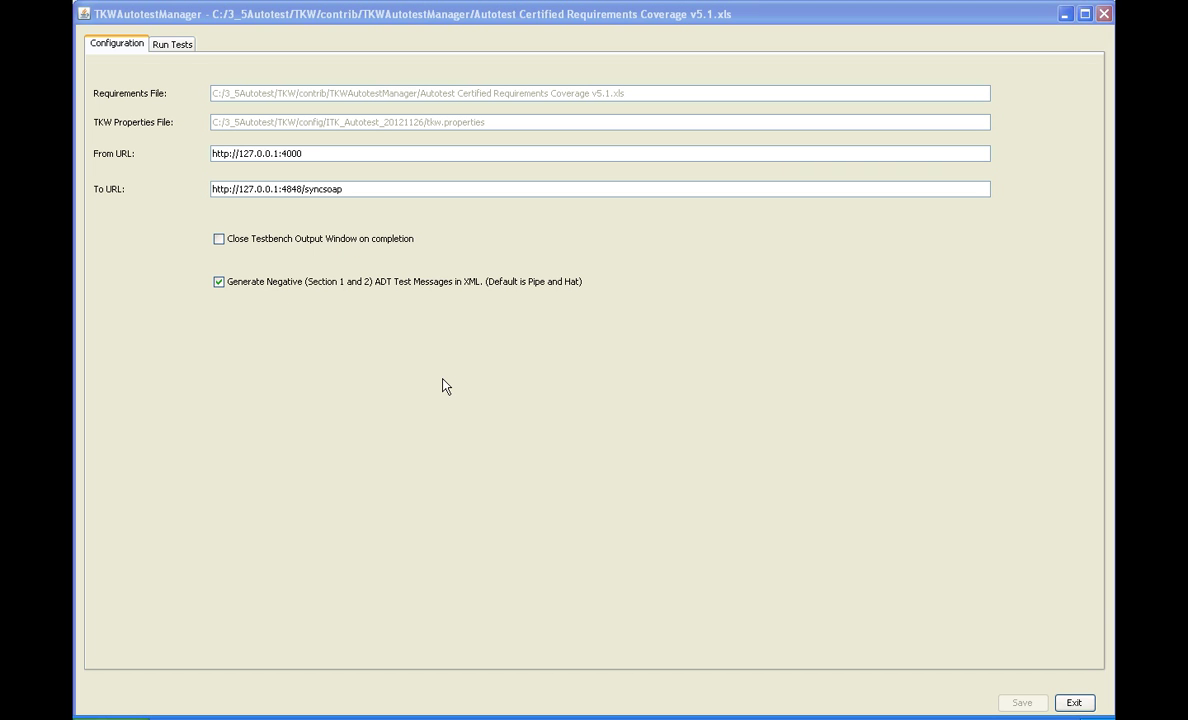
click(167, 45)
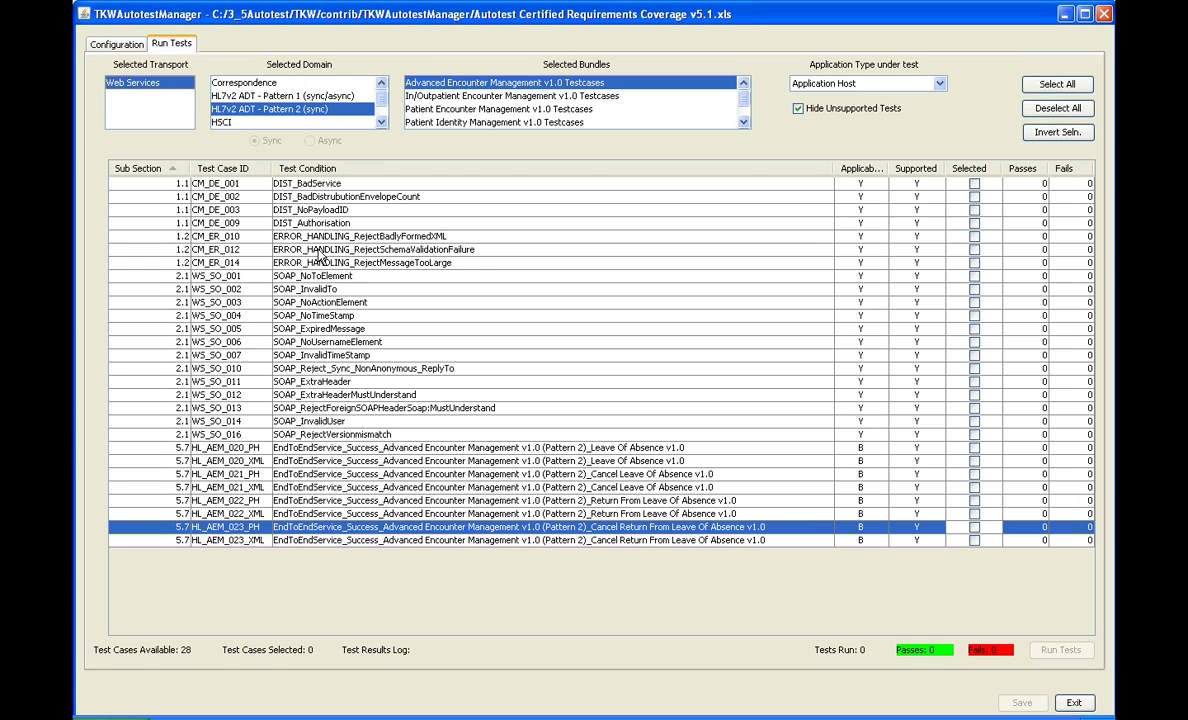
- Try adding the In/Outpatient Encounter Management v1.0 Testcases bundle, remove it again, and view the available application types under test
mouse_move(319, 255)
ctrl+click(598, 97)
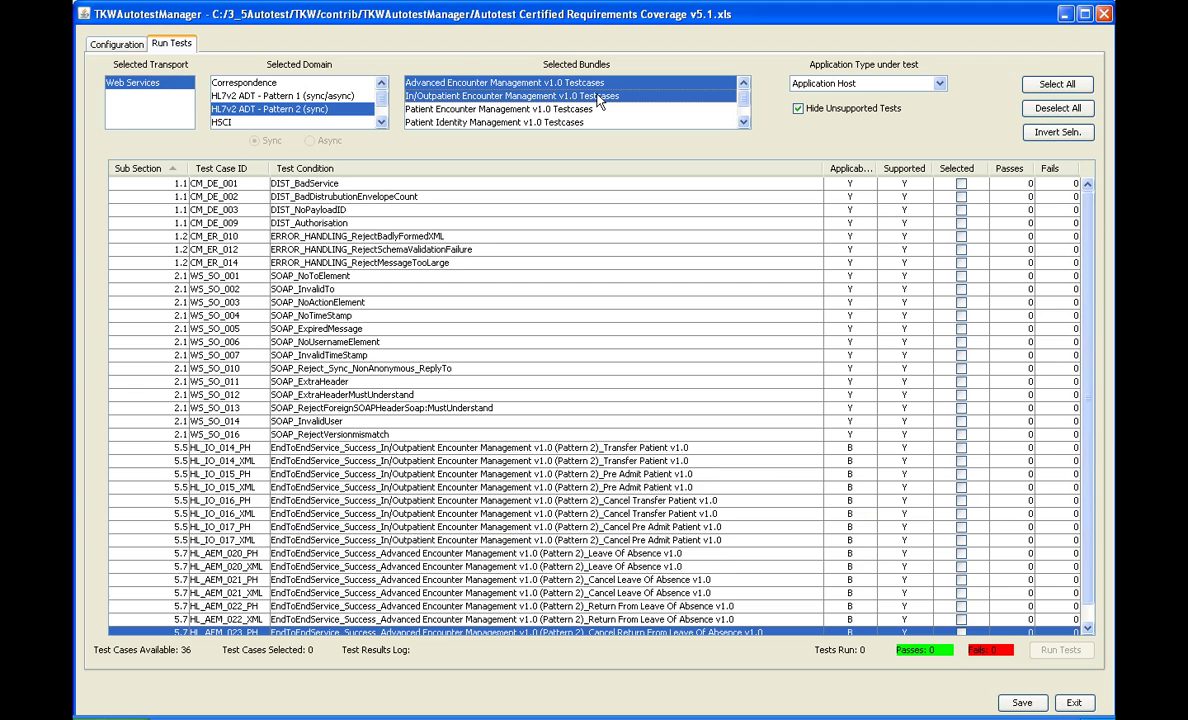
ctrl+click(598, 97)
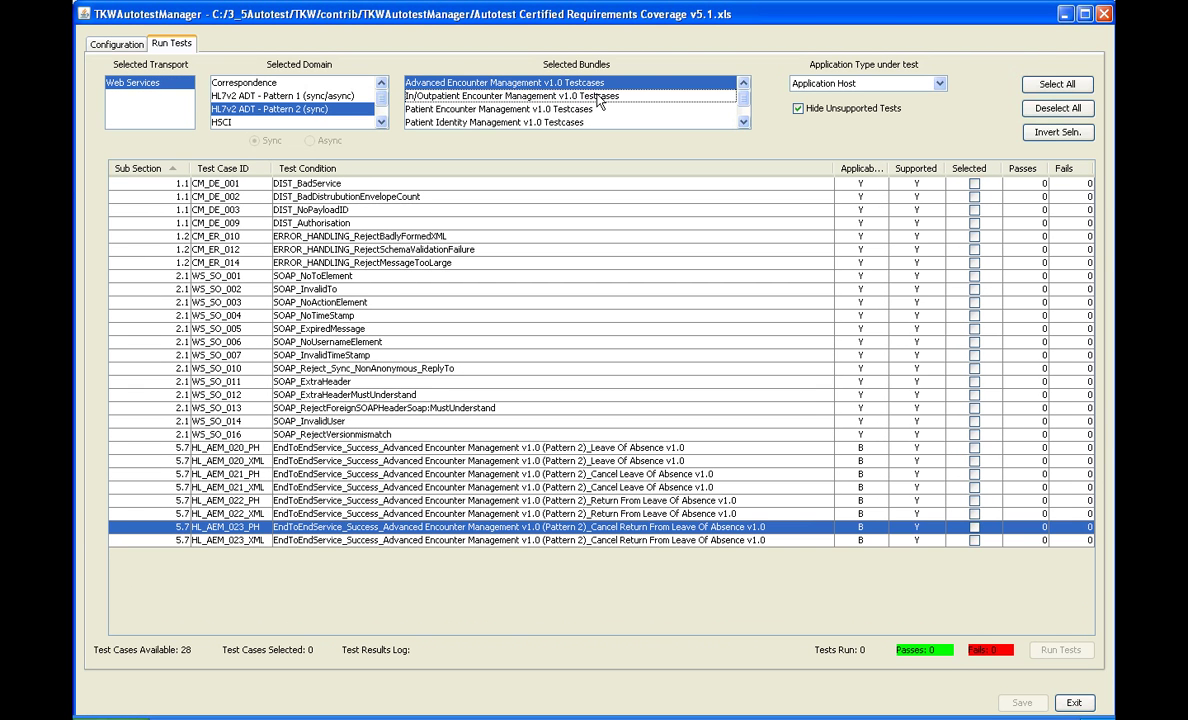
click(940, 84)
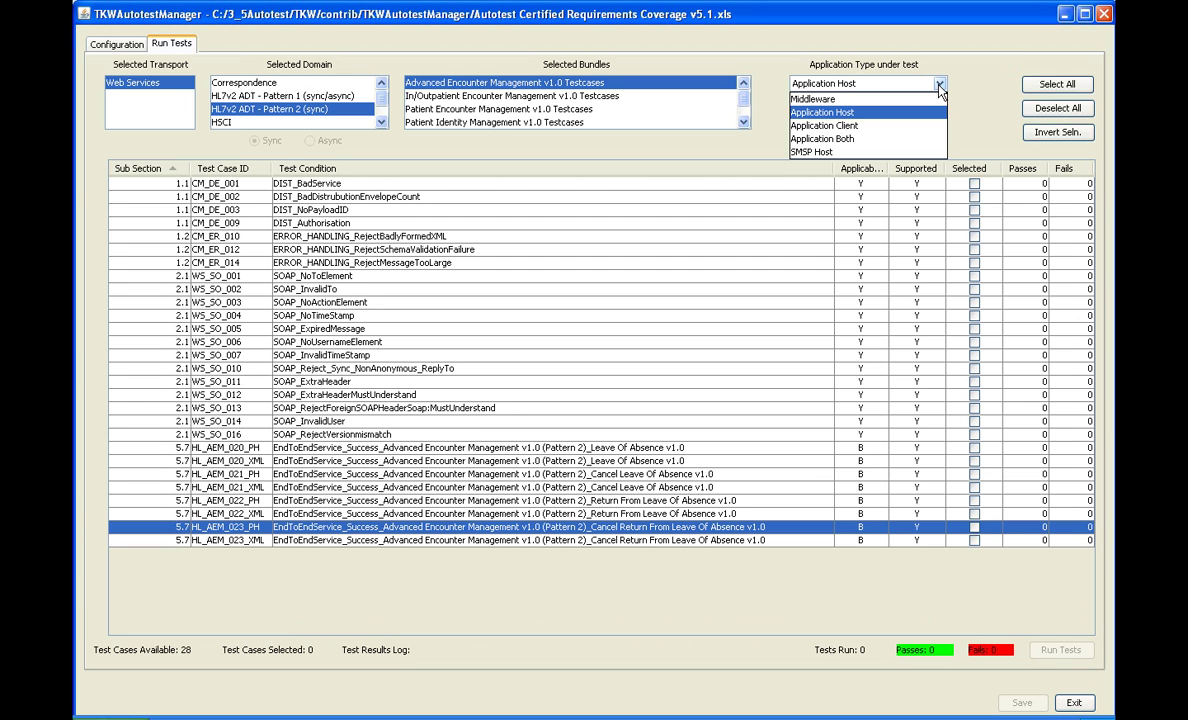
click(940, 88)
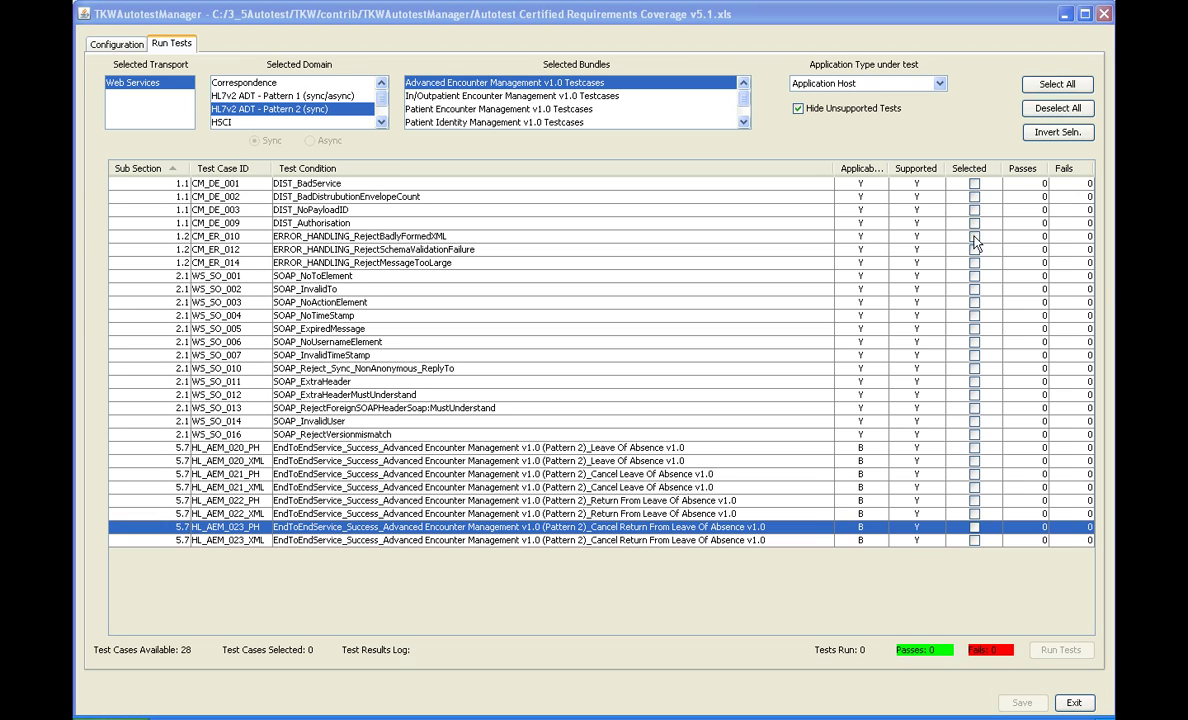
- Select the test cases WS_SO_012, HL_AEM_020_XML, HL_AEM_021_XML and HL_AEM_022_XML for running
click(974, 394)
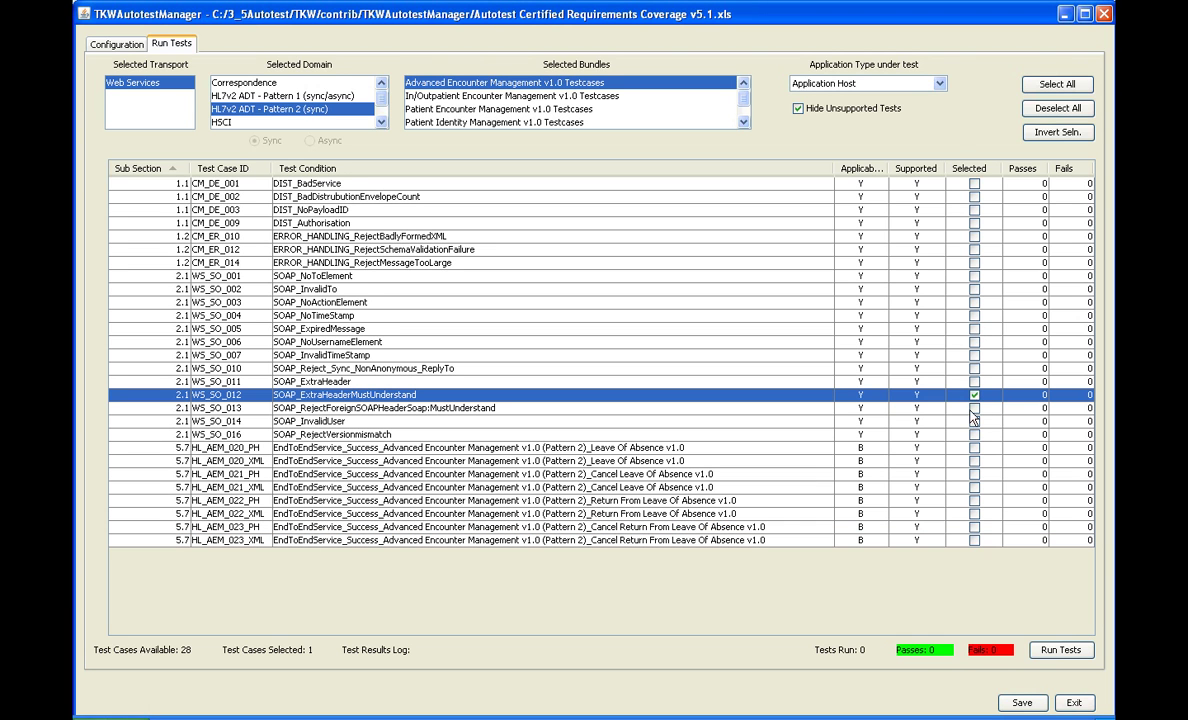
click(974, 460)
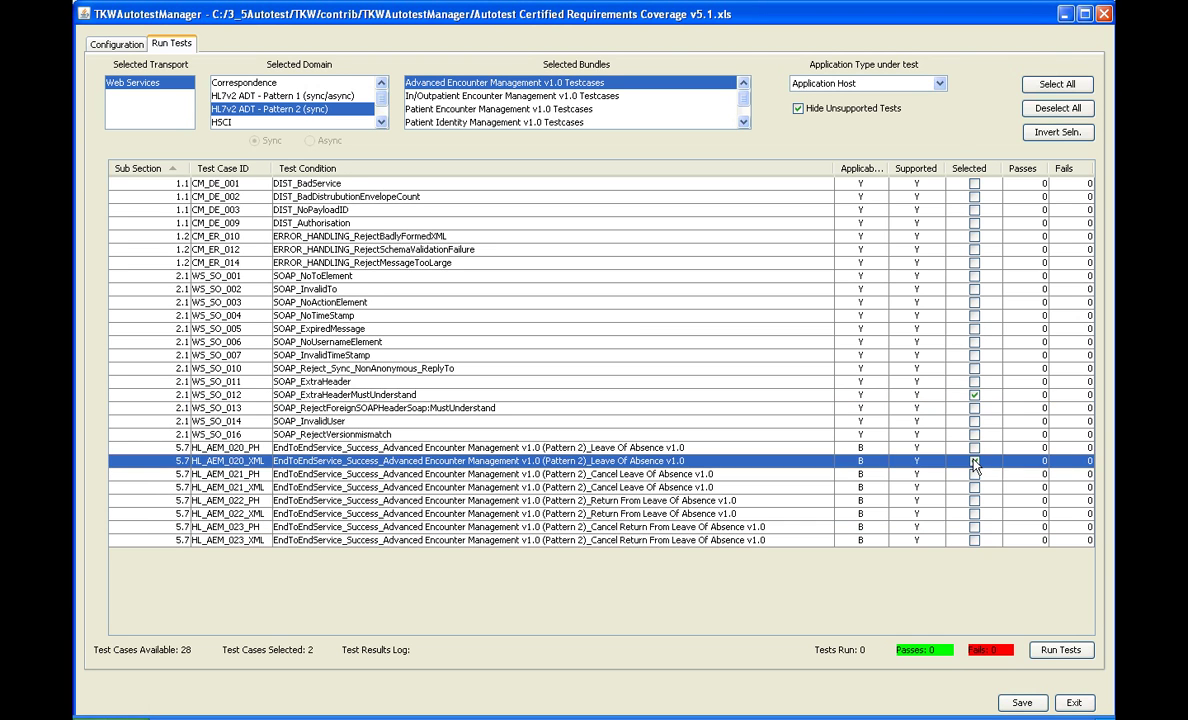
click(975, 489)
click(974, 488)
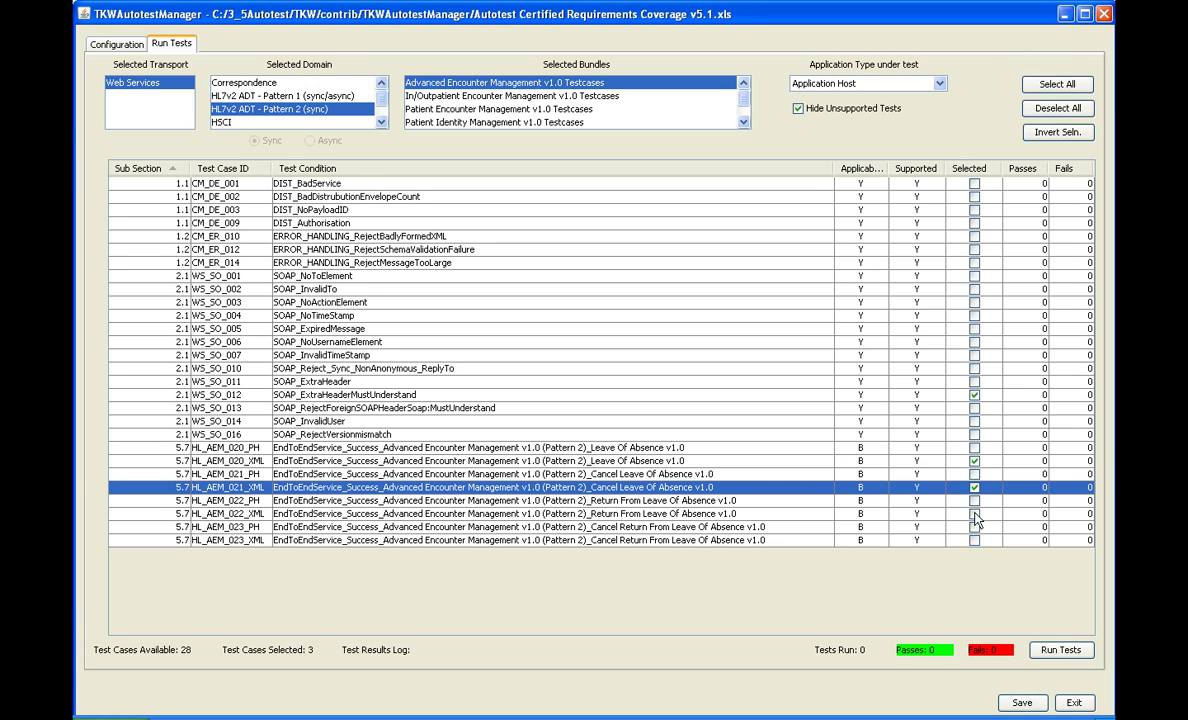
click(974, 514)
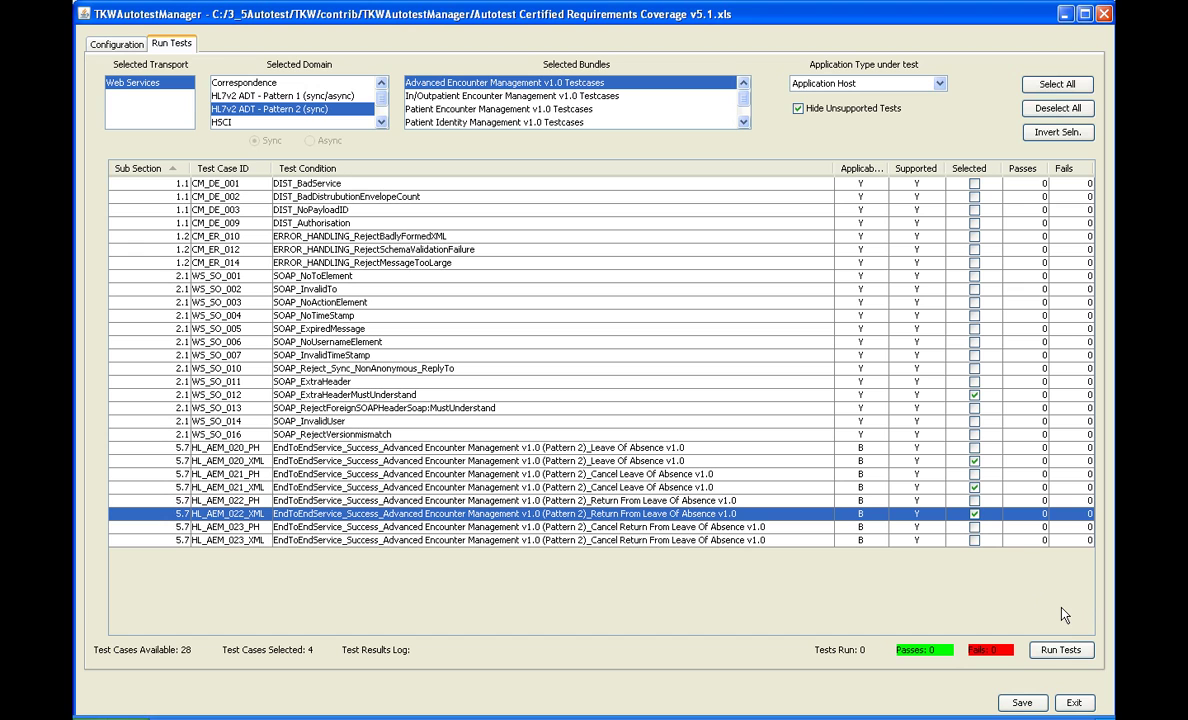
- Run the selected test cases and close the Testbench Output window once the run completes
click(1056, 652)
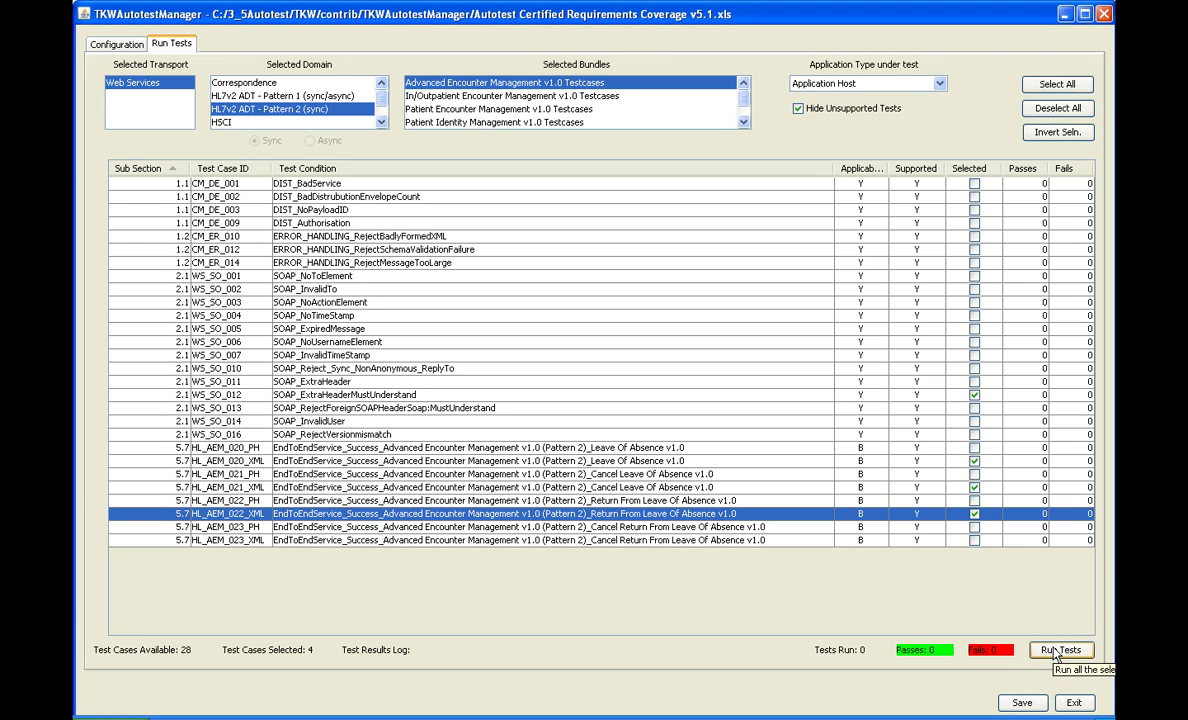
click(1056, 652)
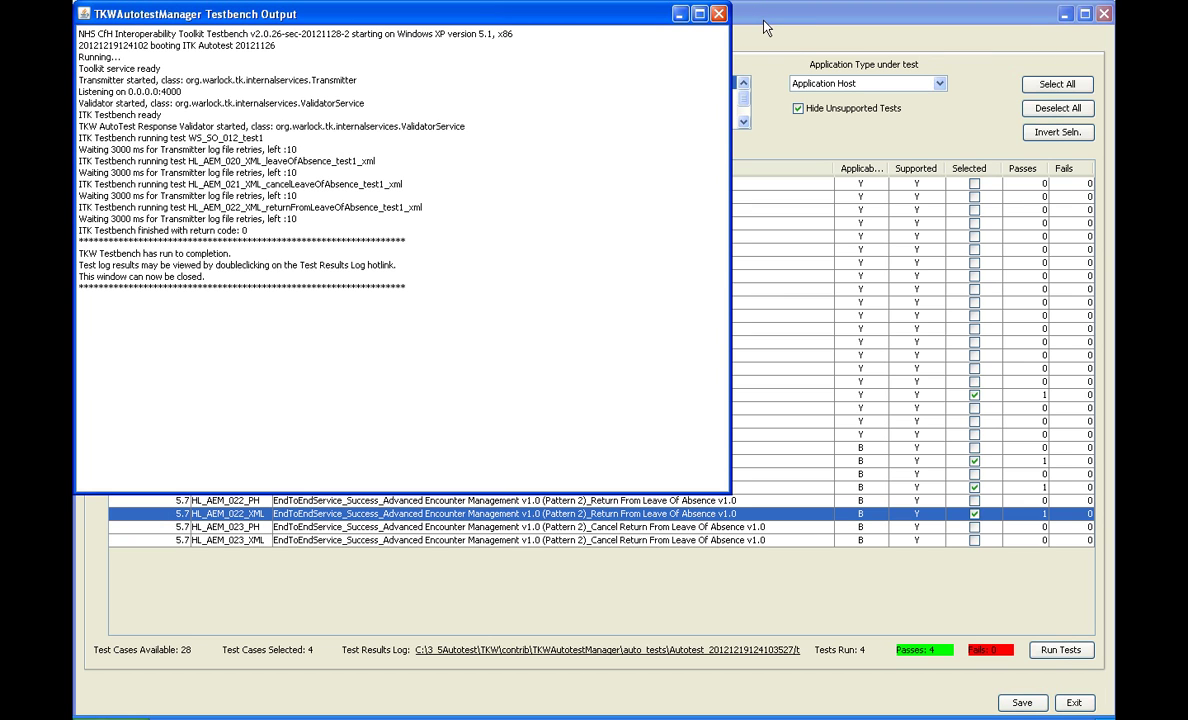
click(716, 14)
mouse_move(763, 219)
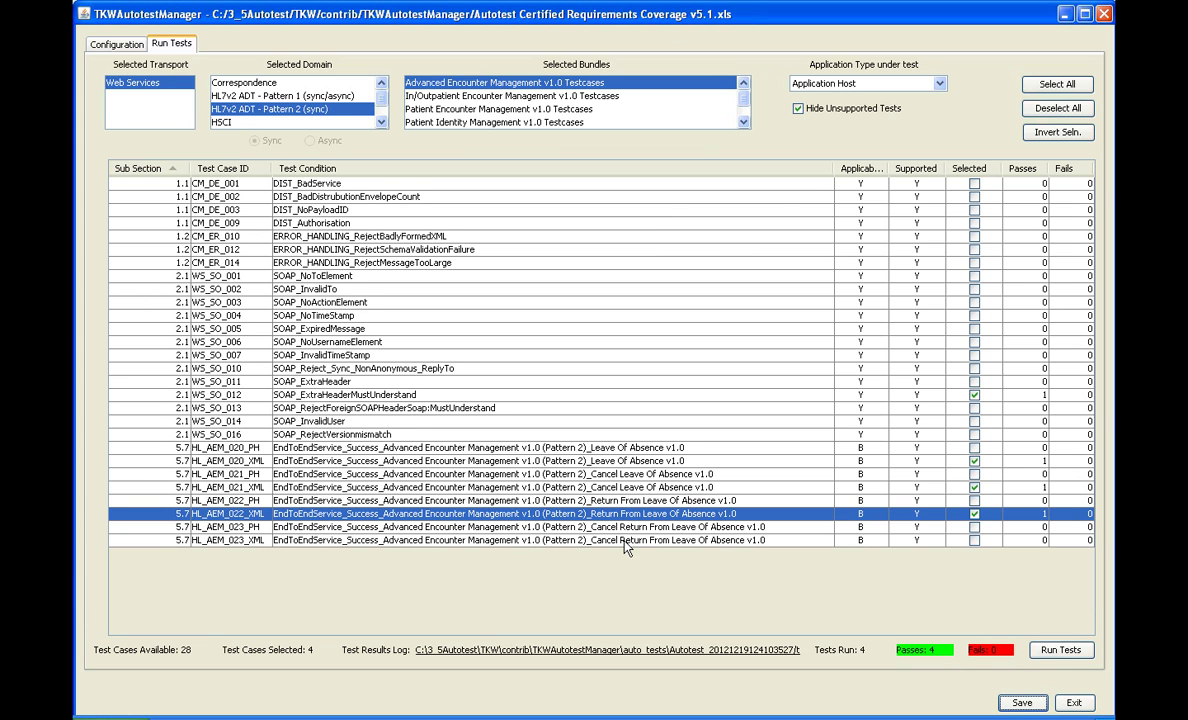
- Open the test results log, examine the message sent for WS_SO_012_test1, and return to the report
click(575, 651)
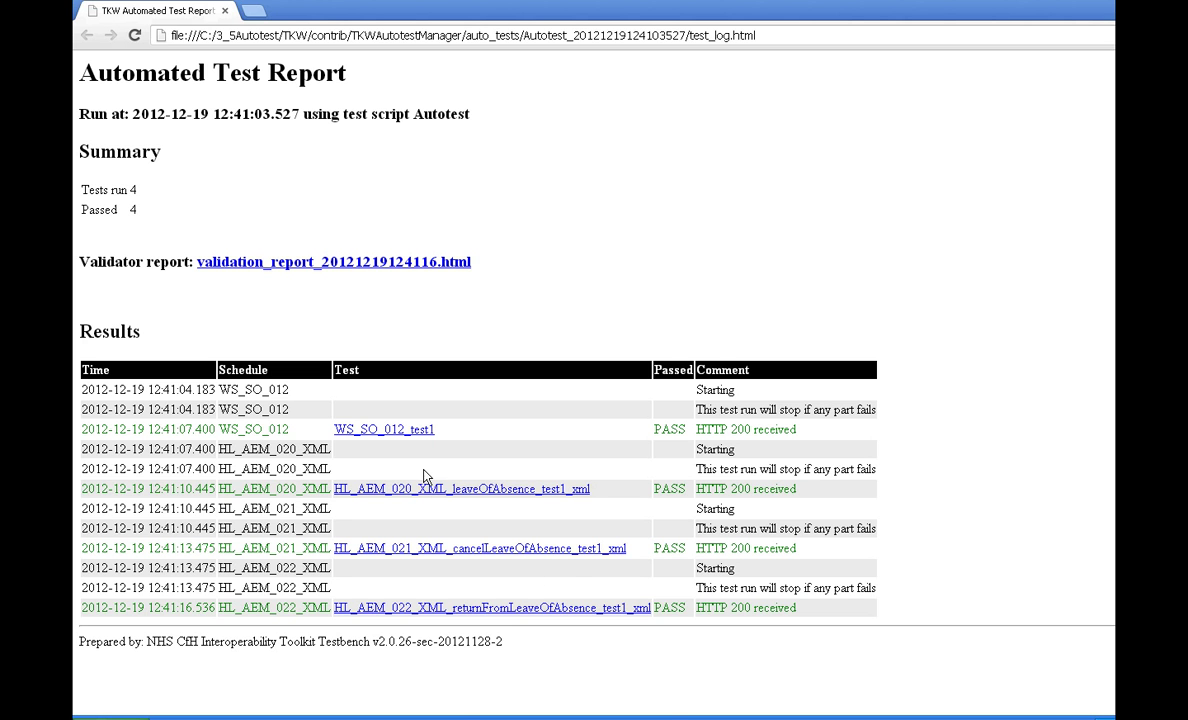
click(402, 431)
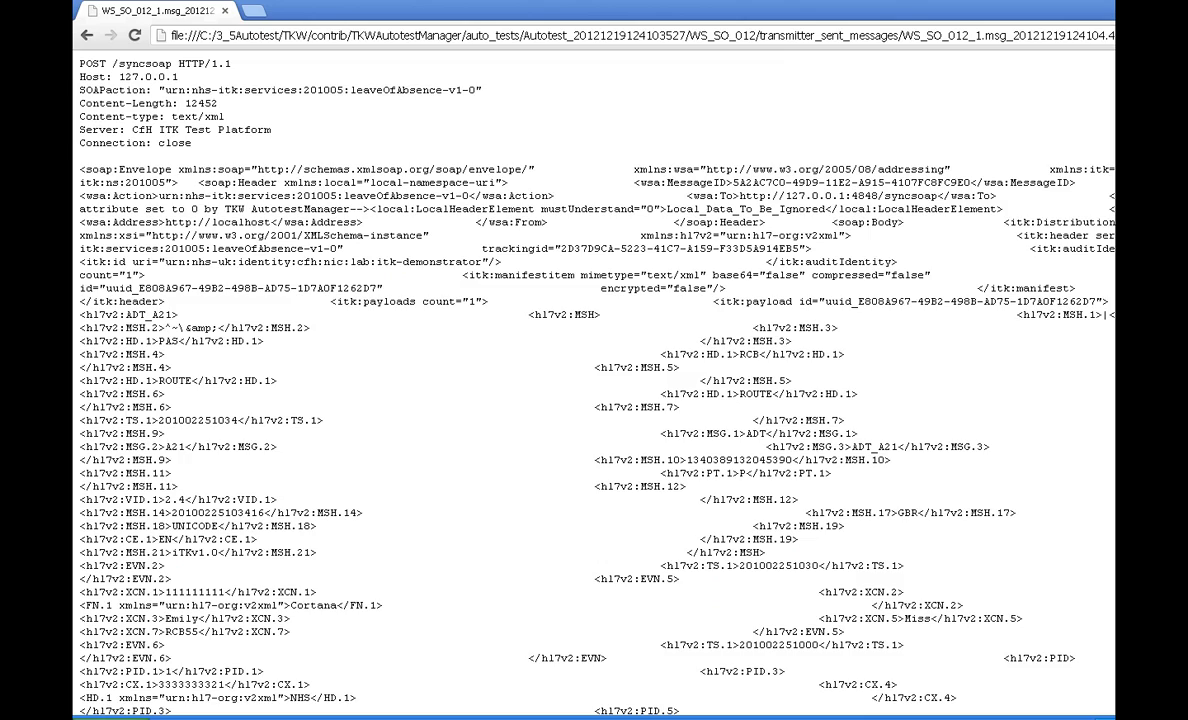
scroll(367, 123, down, 6)
scroll(367, 123, up, 4)
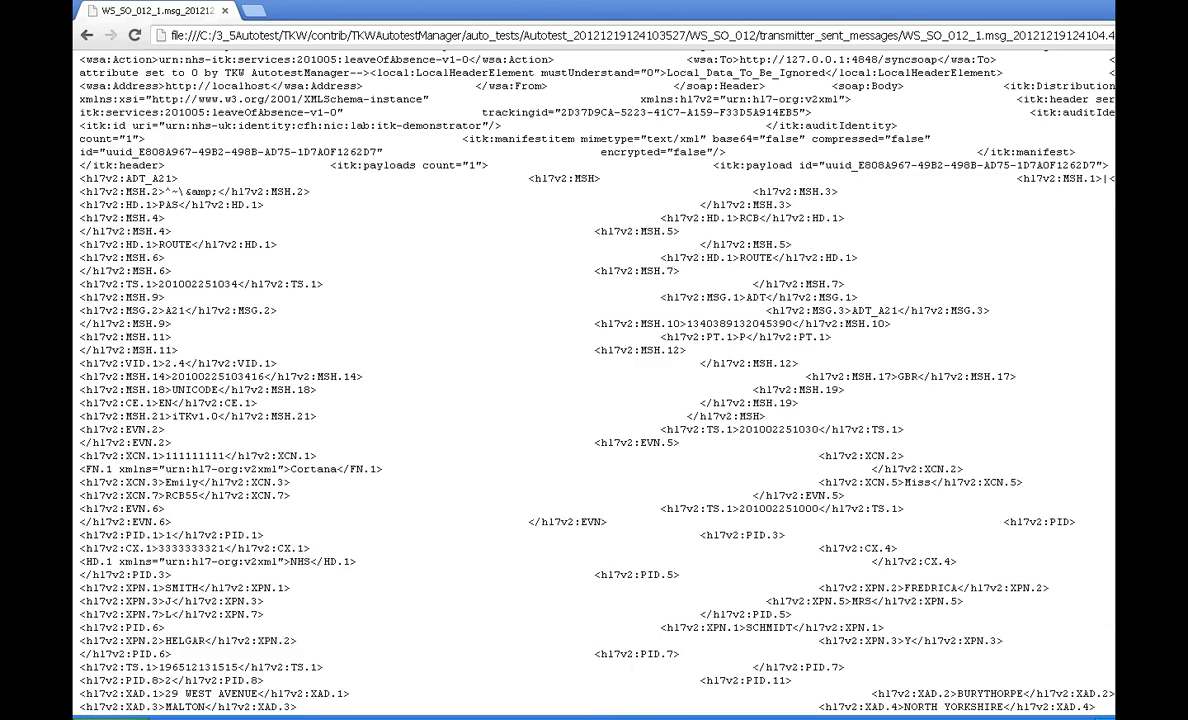
click(85, 35)
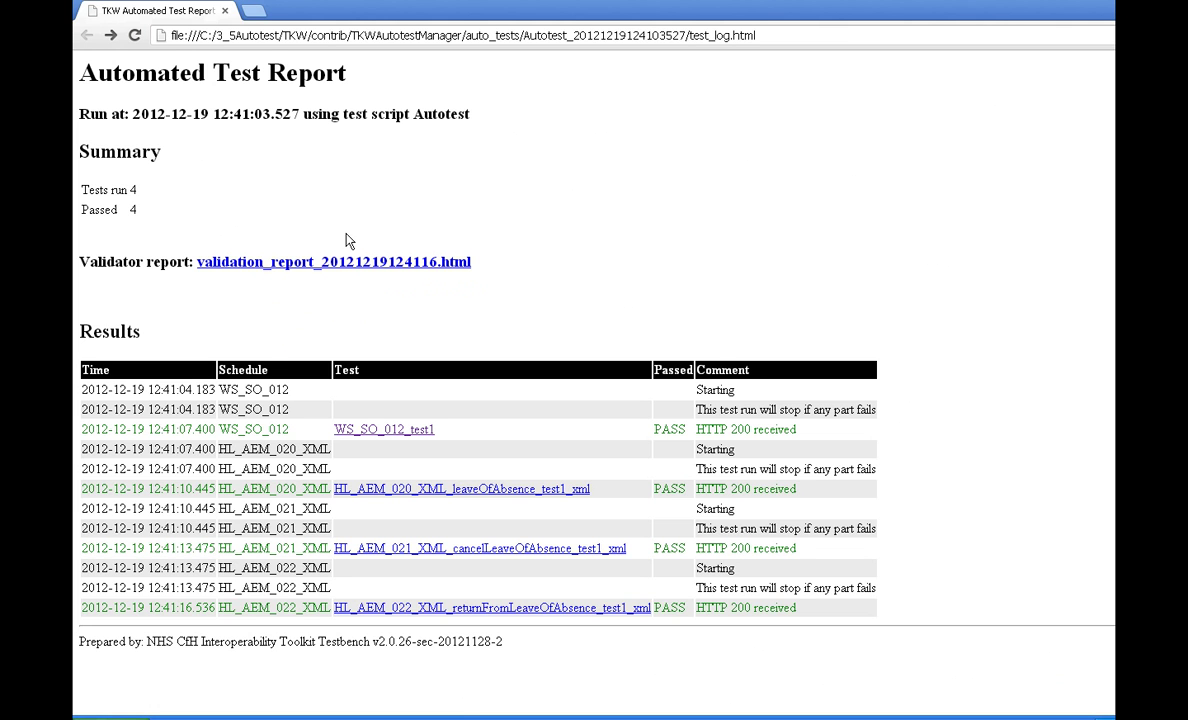
- Open the validator report linked from the test report and review its summary and results by file
click(343, 263)
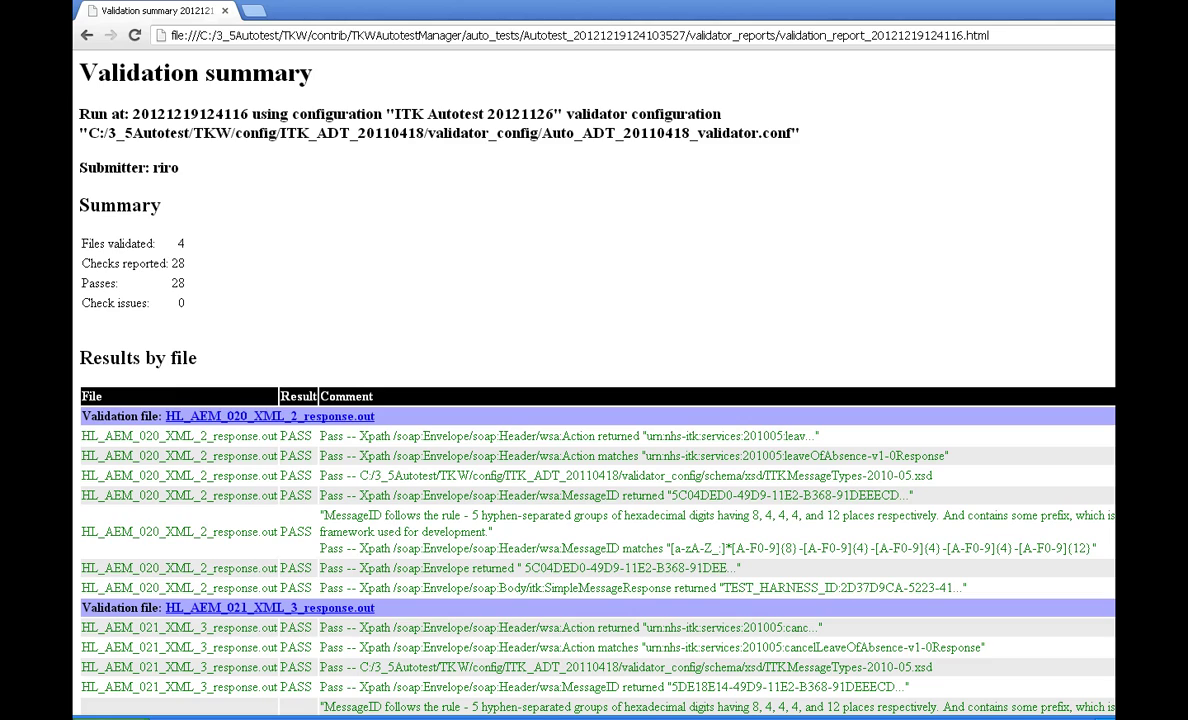
scroll(594, 380, down, 4)
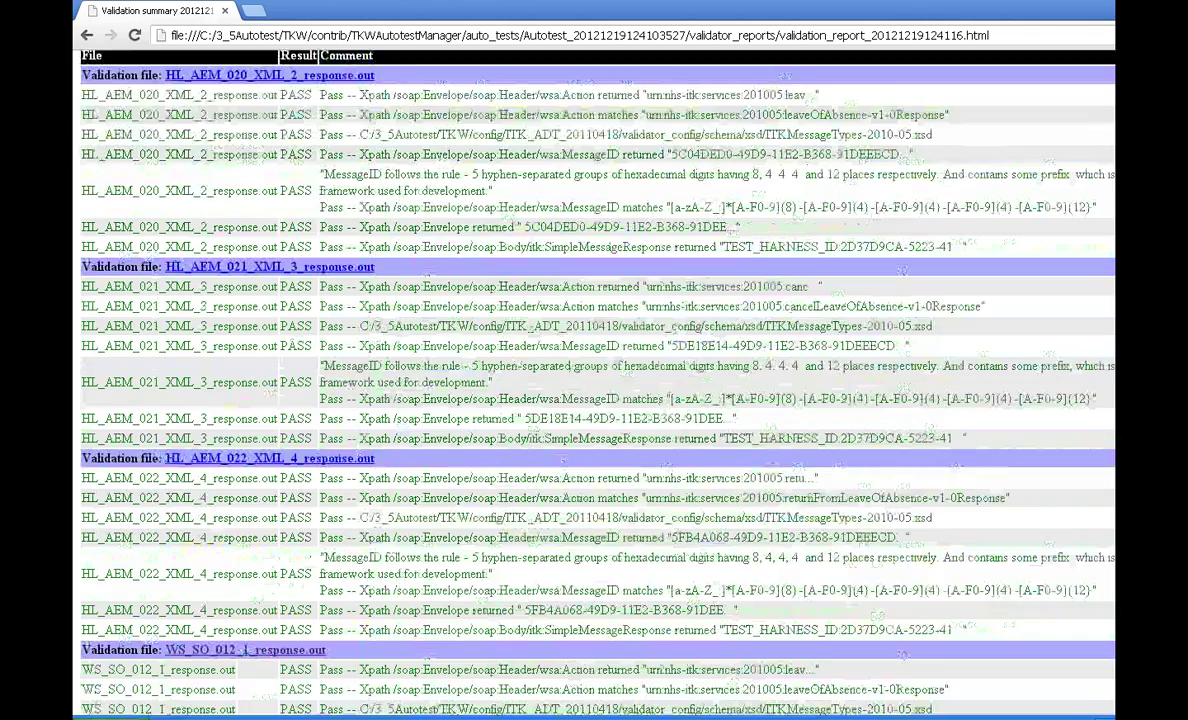
scroll(594, 380, down, 2)
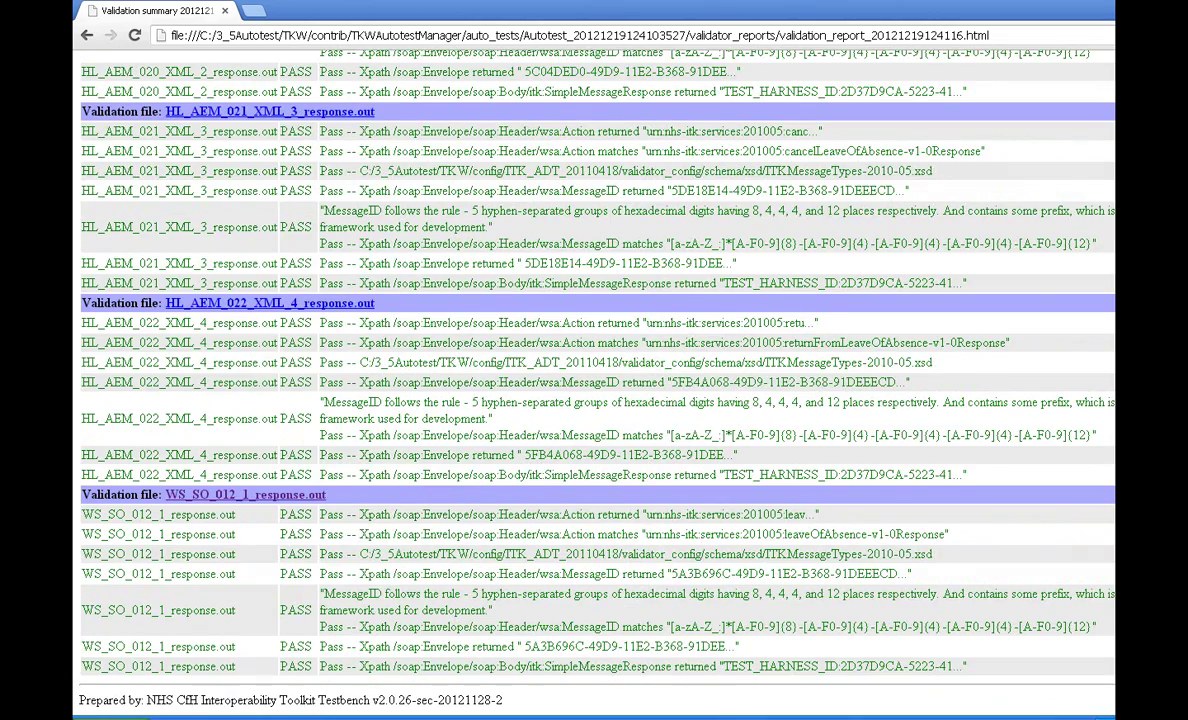
scroll(594, 380, up, 5)
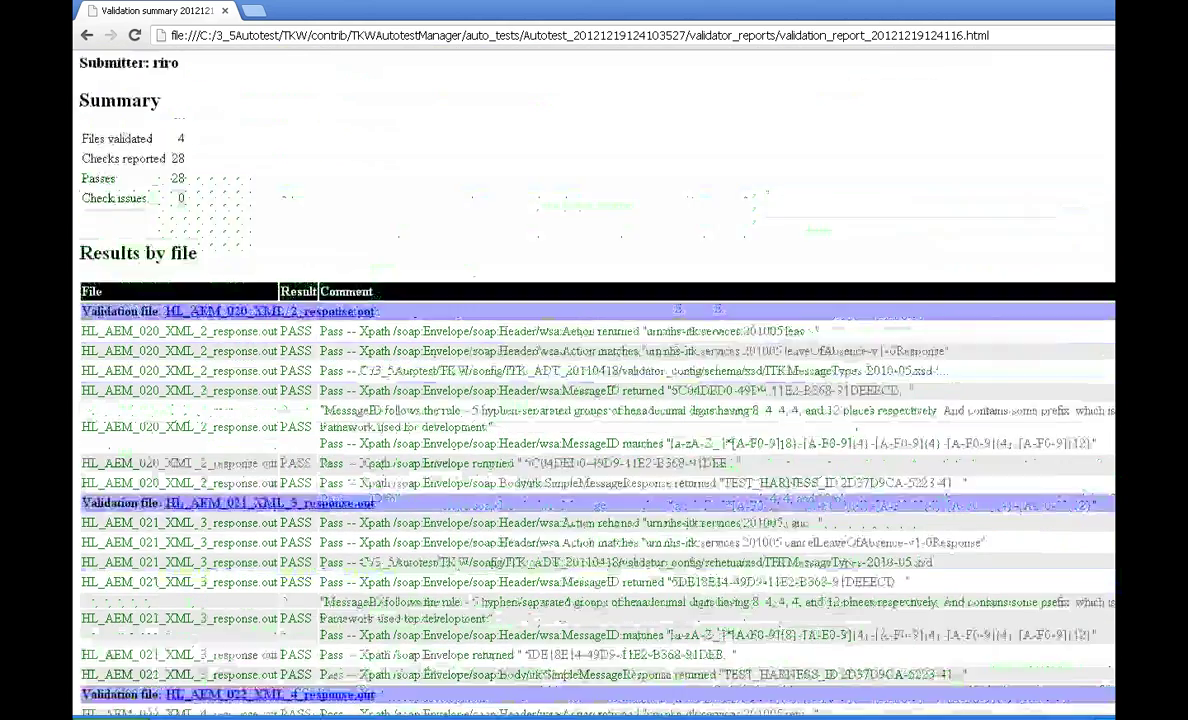
scroll(594, 380, up, 1)
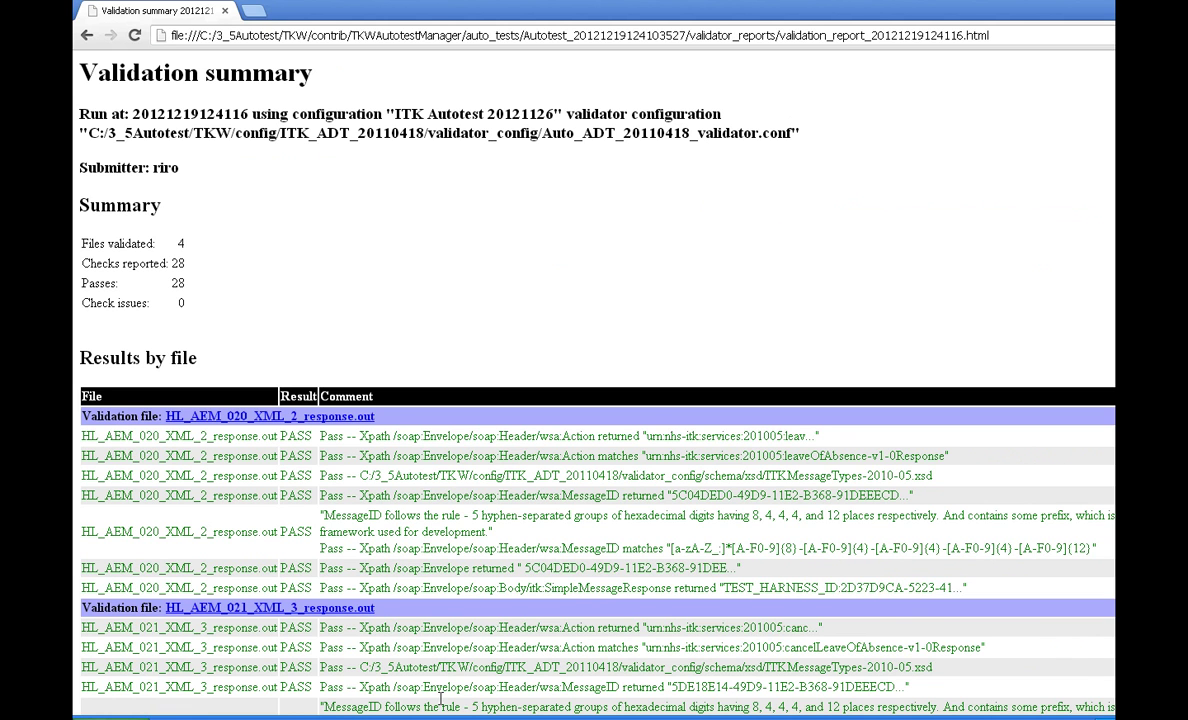
click(530, 717)
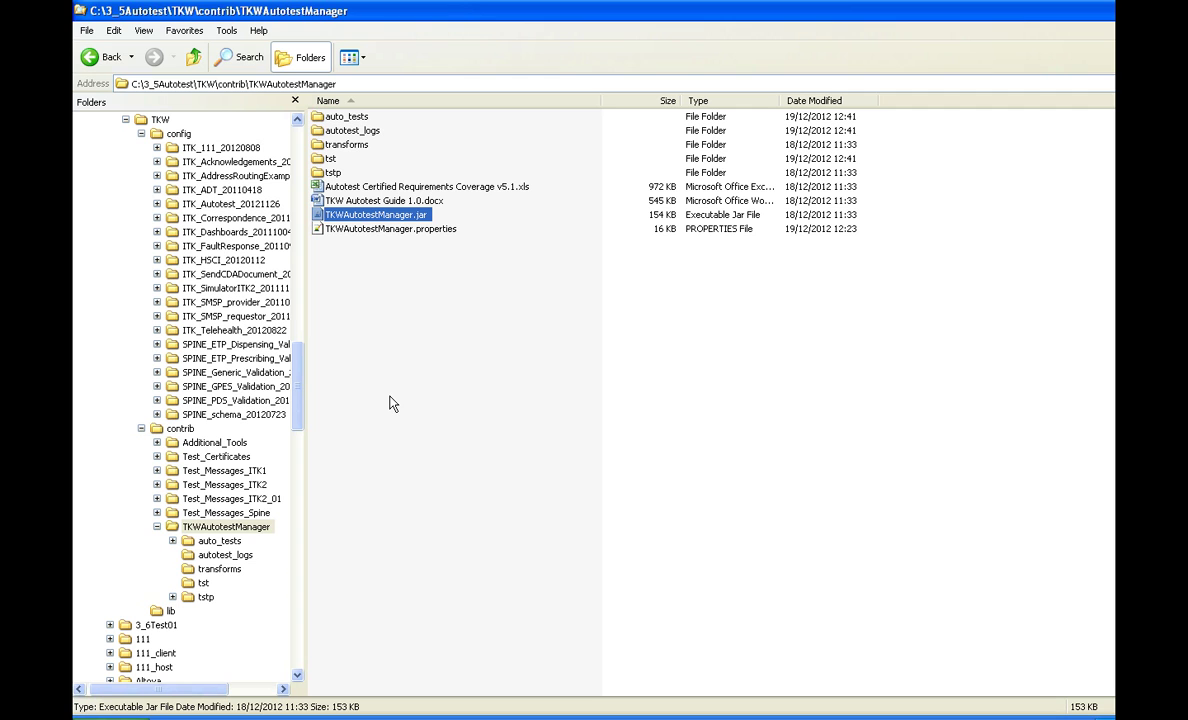
double_click(349, 121)
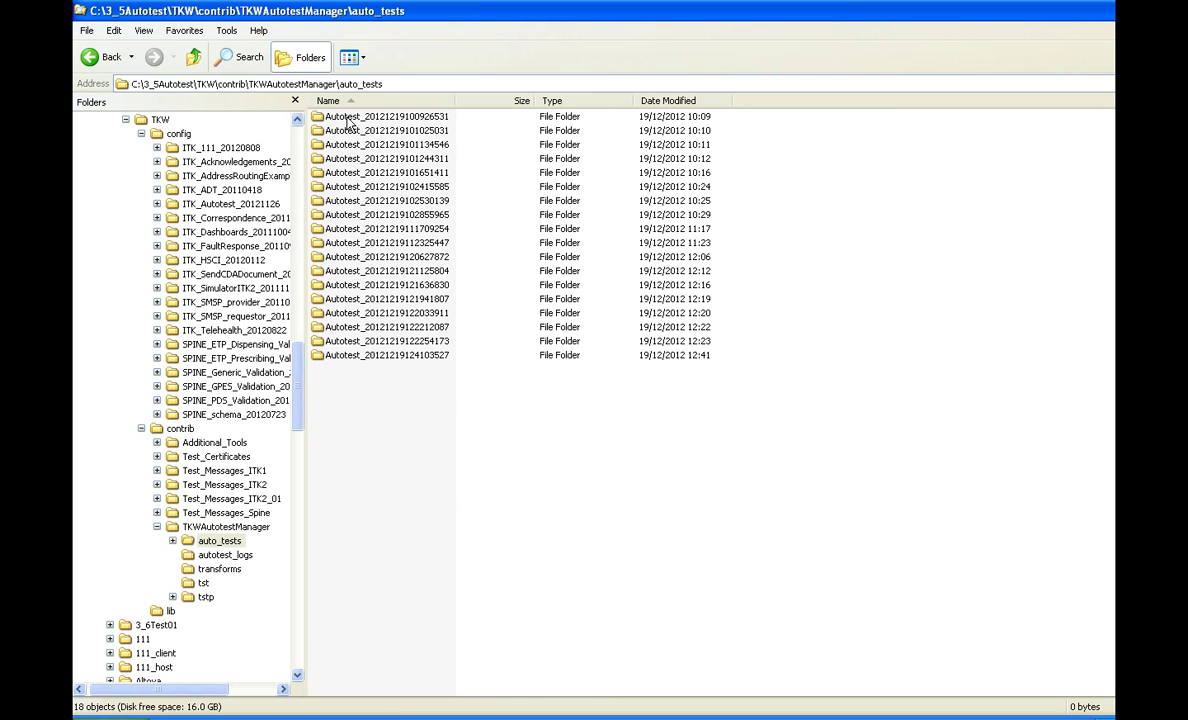
click(416, 362)
double_click(416, 362)
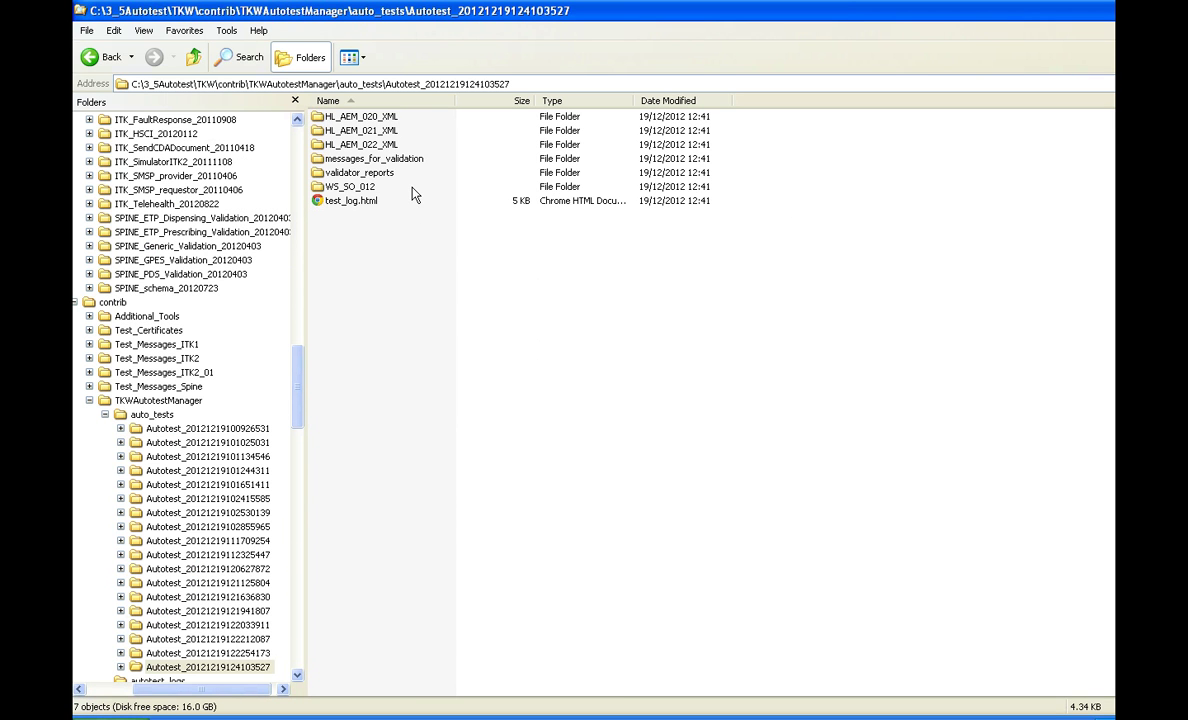
- Inspect the run's HL_AEM_020_XML and validator_reports subfolders, then open test_log.html from the run folder
double_click(388, 119)
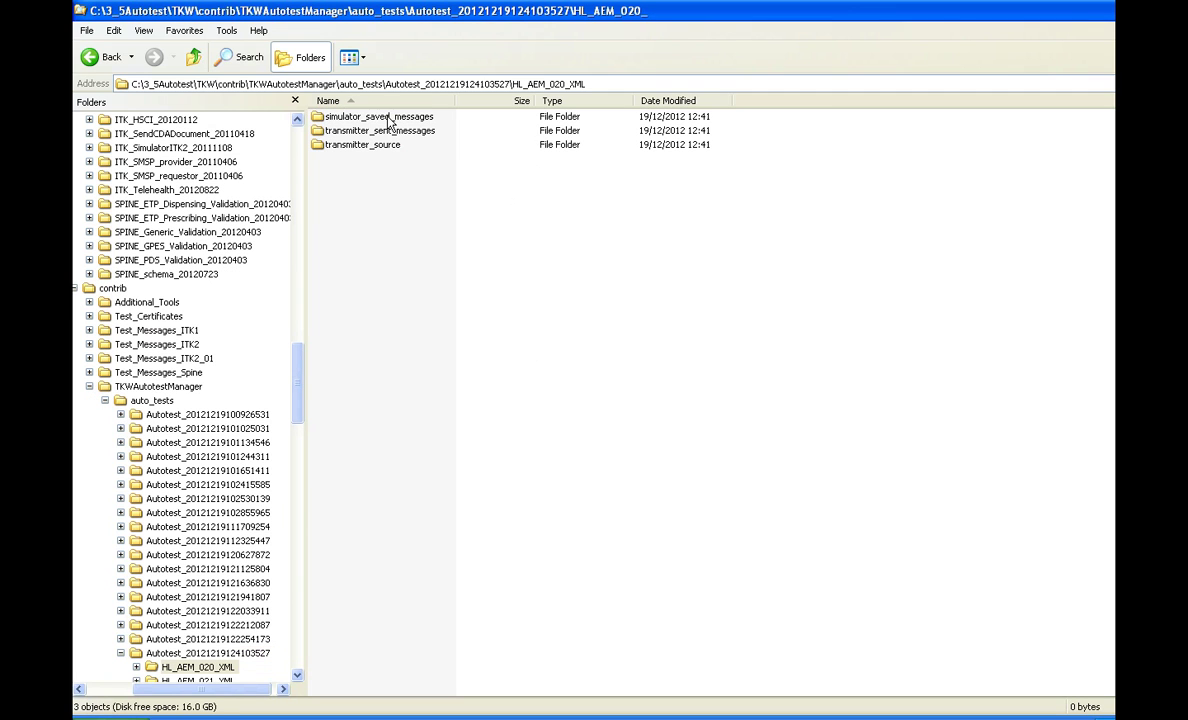
click(202, 64)
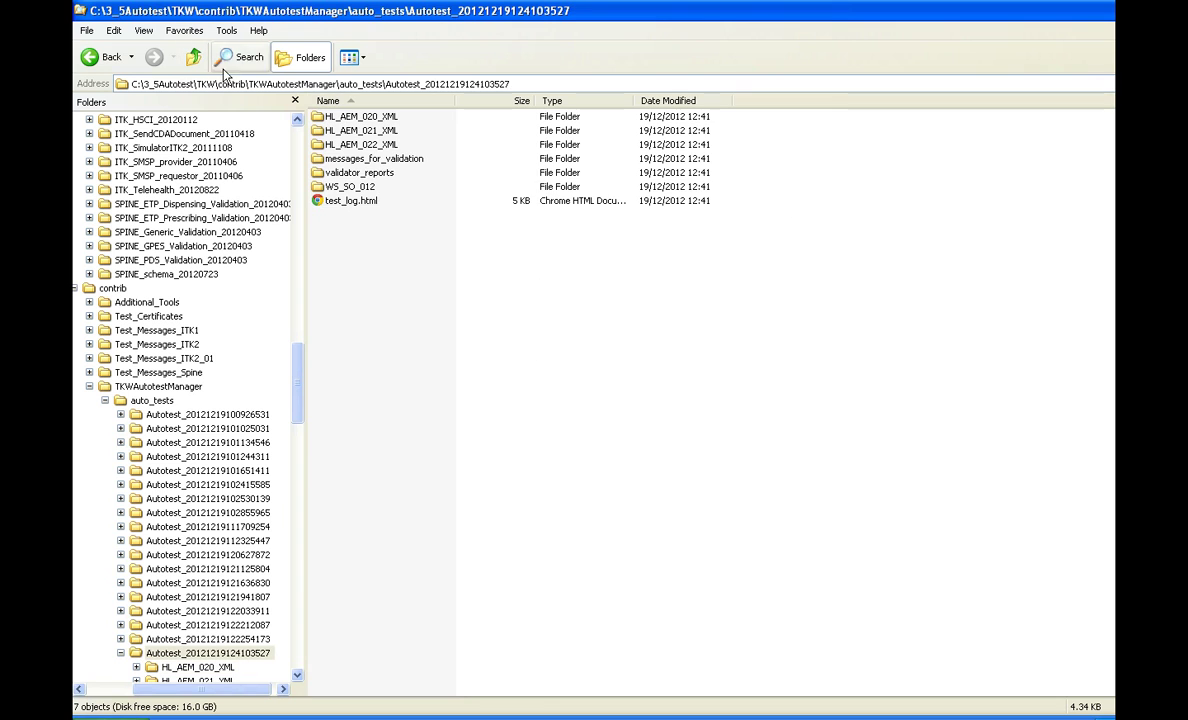
double_click(383, 174)
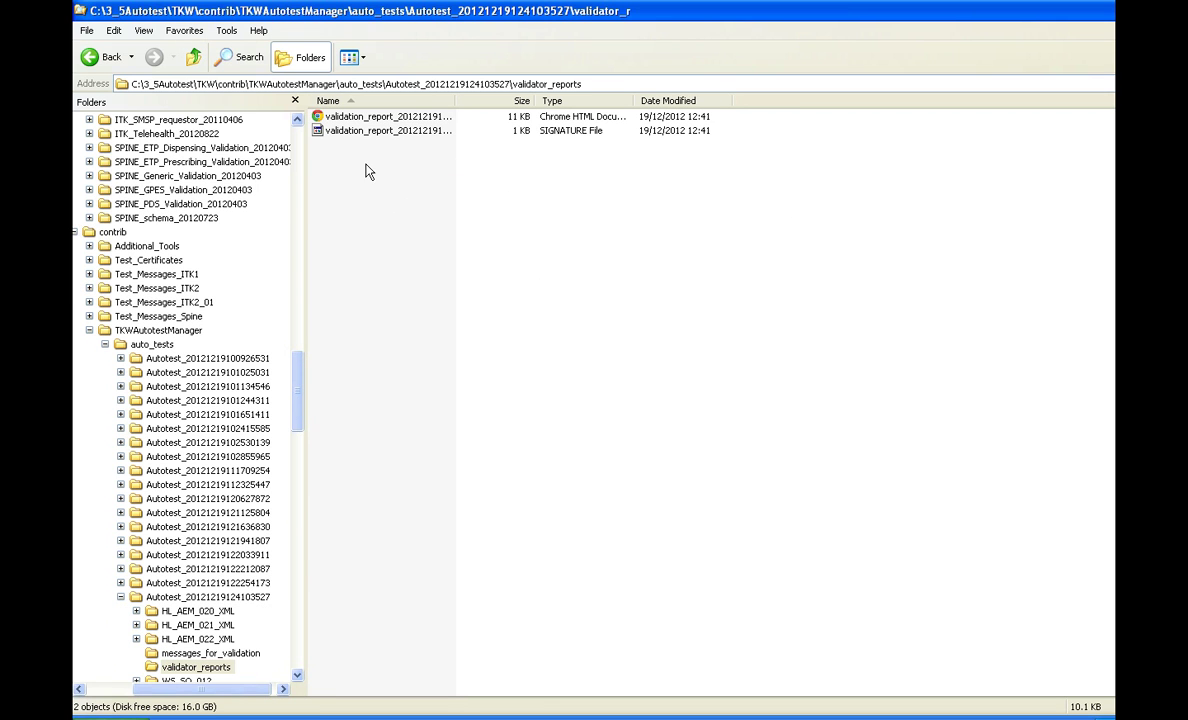
click(193, 57)
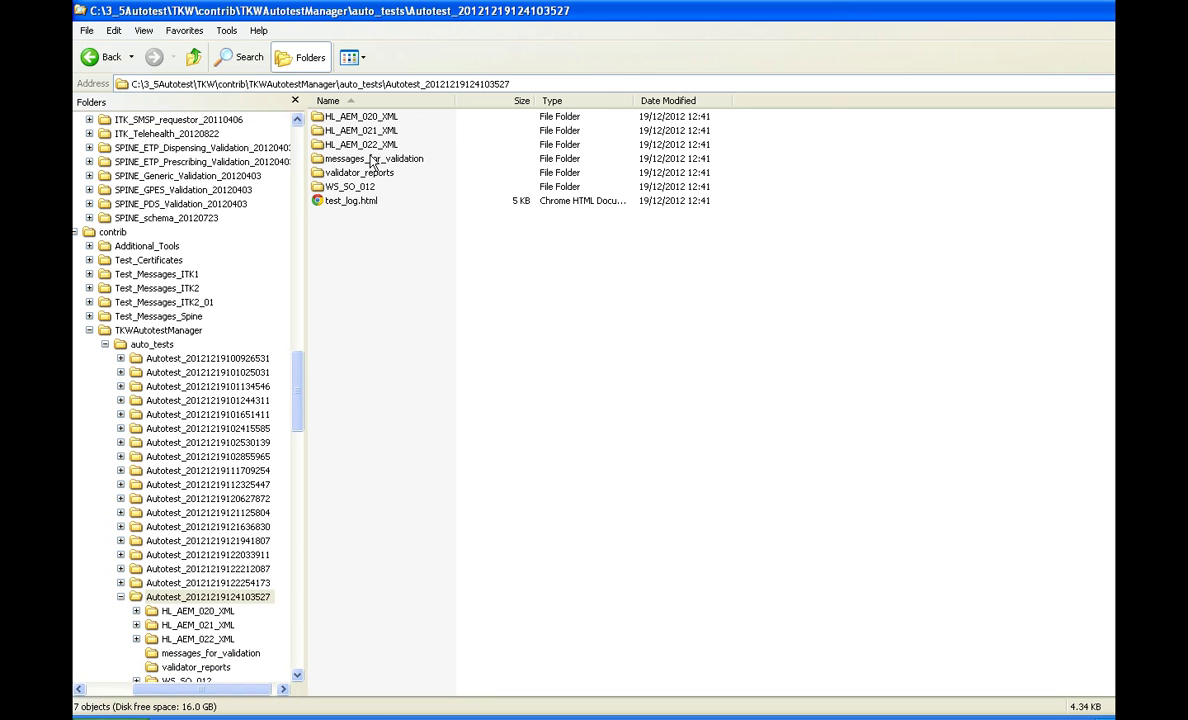
double_click(350, 200)
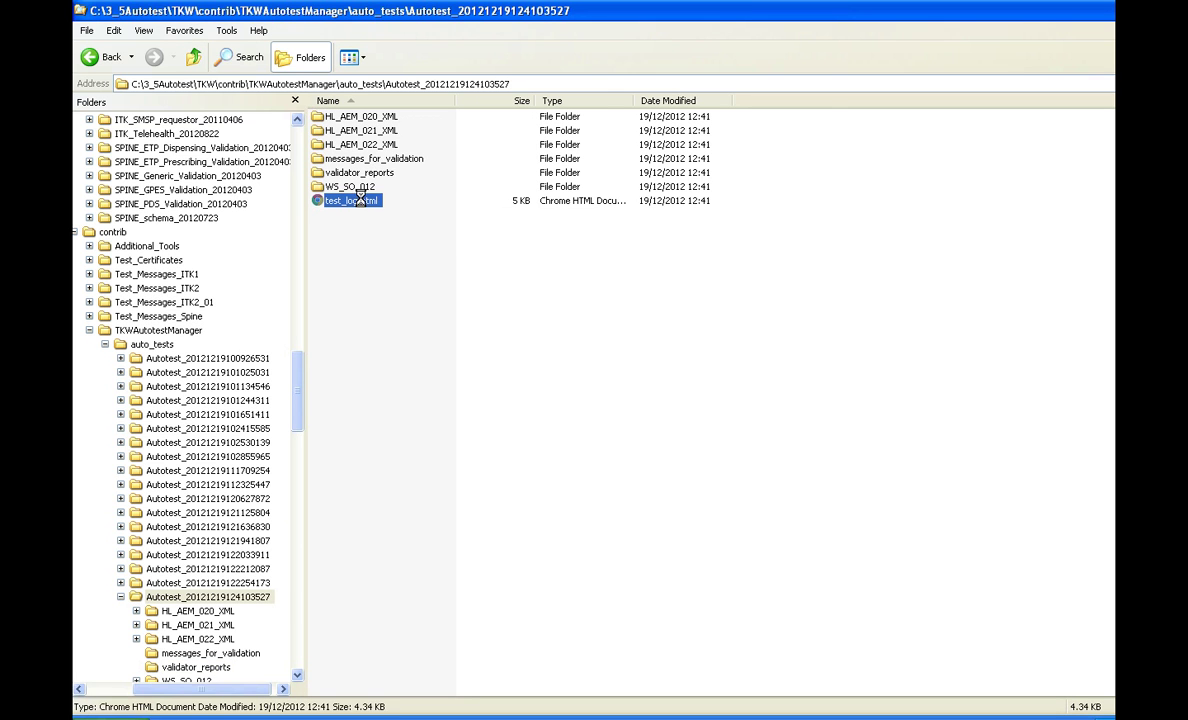